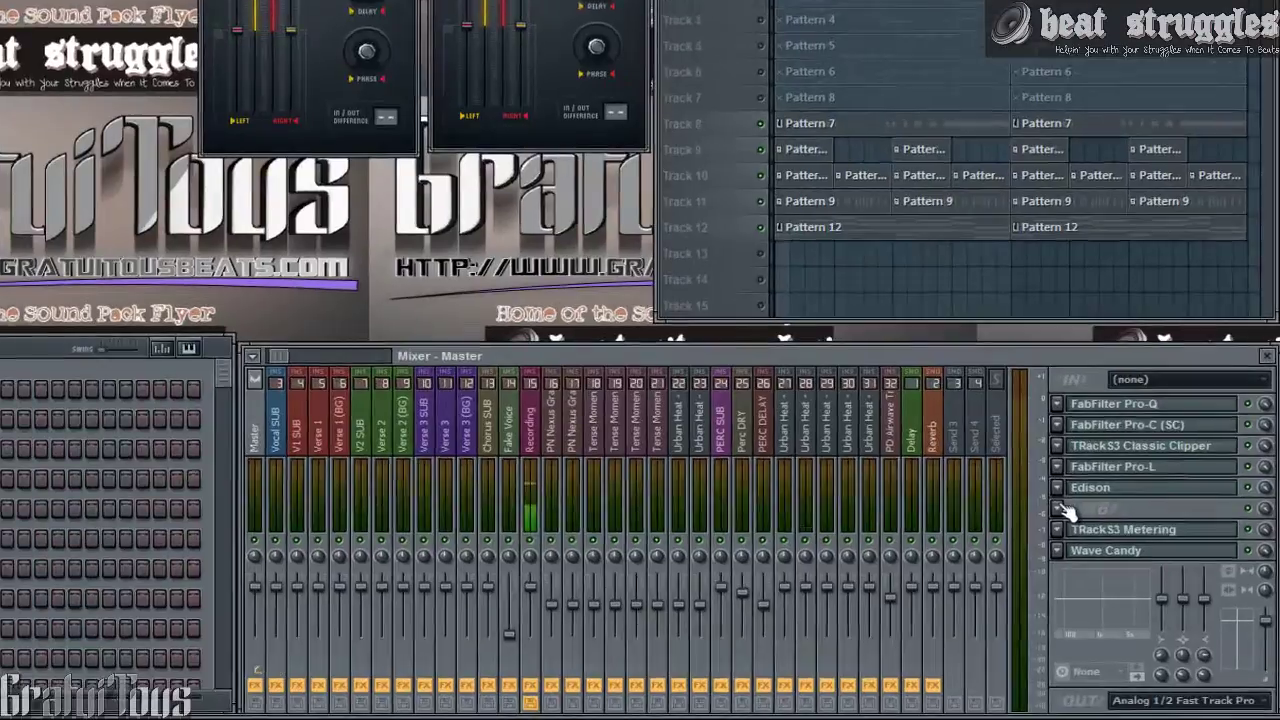
Add Fruity Stereo Enhancer to an empty FX slot on the PERC SUB mixer track.
click(1099, 544)
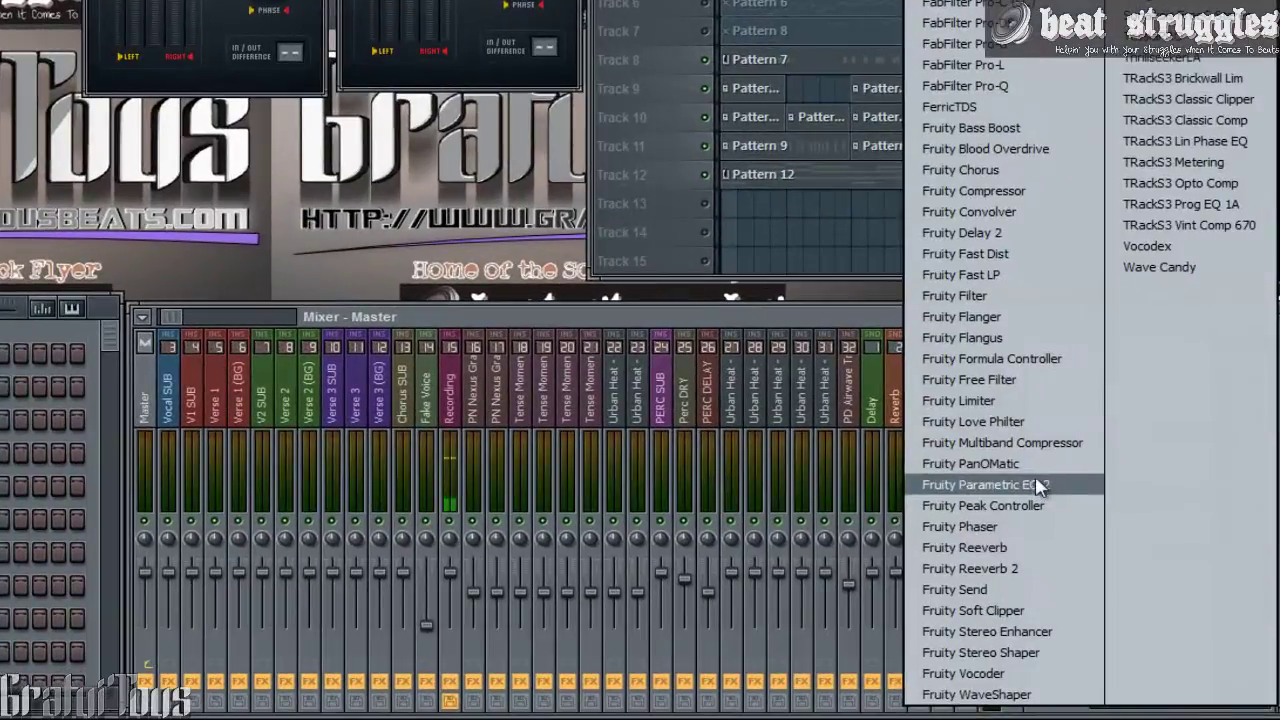
click(1036, 652)
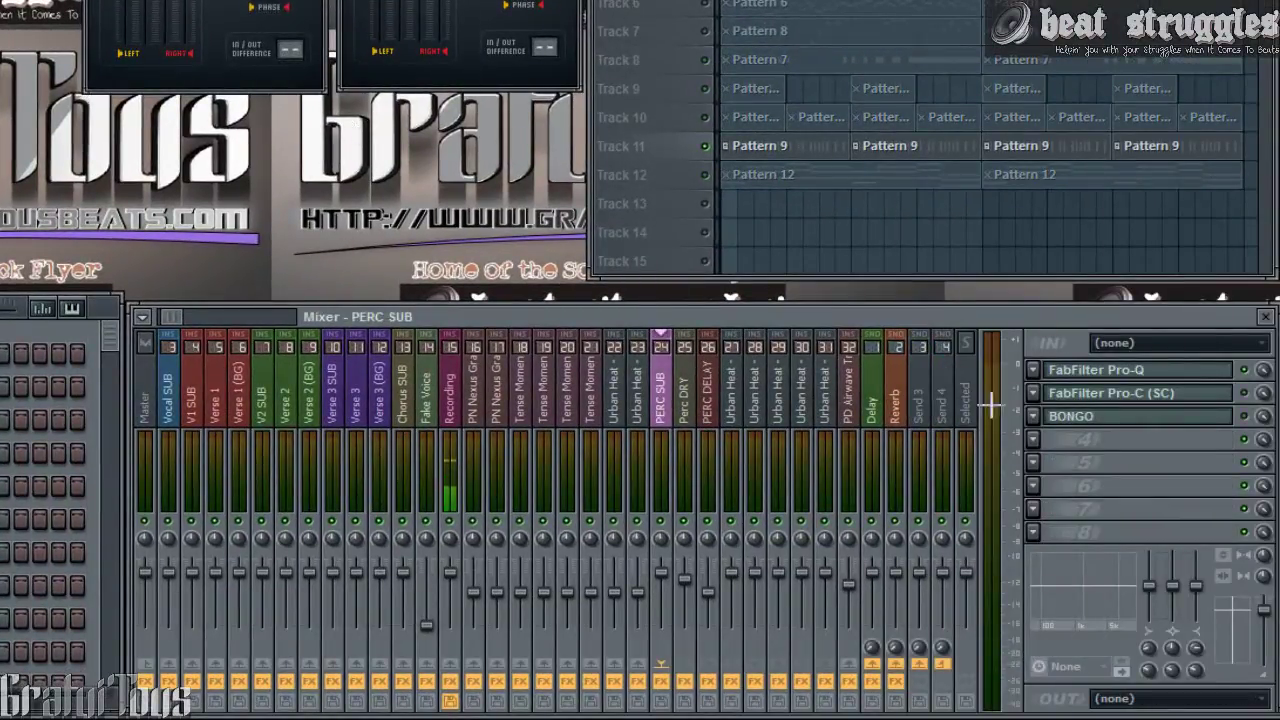
click(1049, 447)
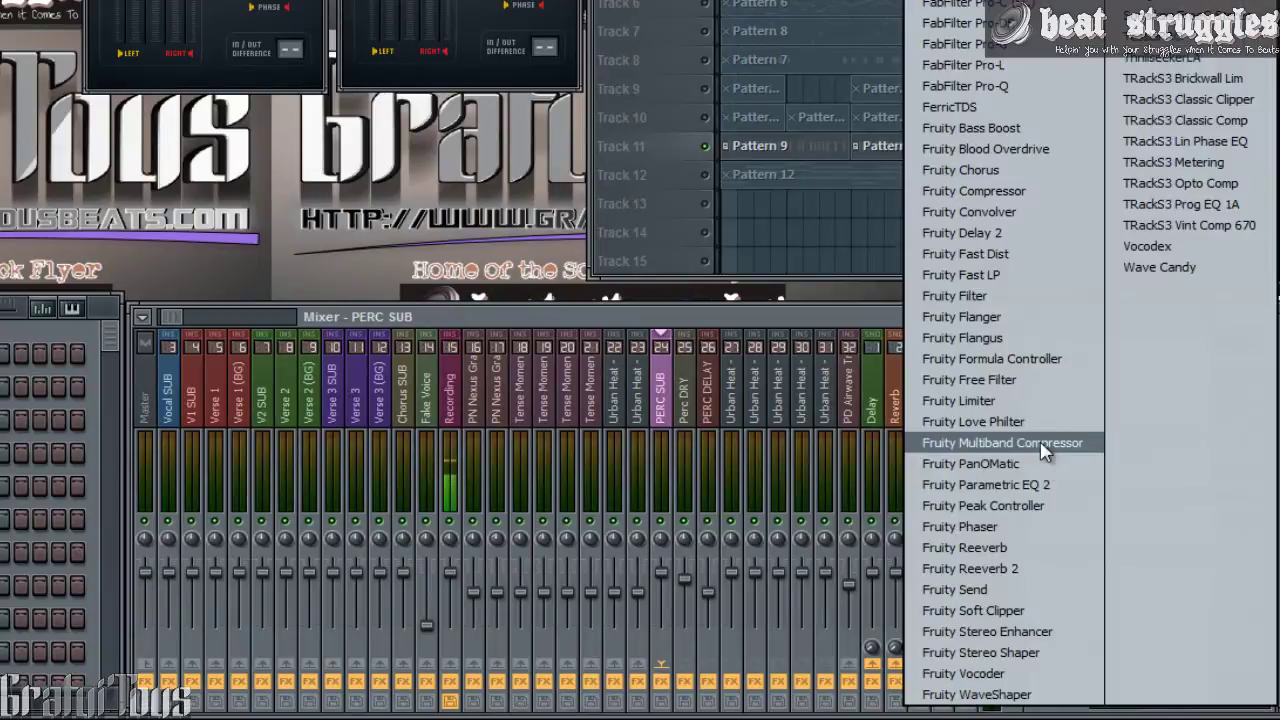
click(1035, 632)
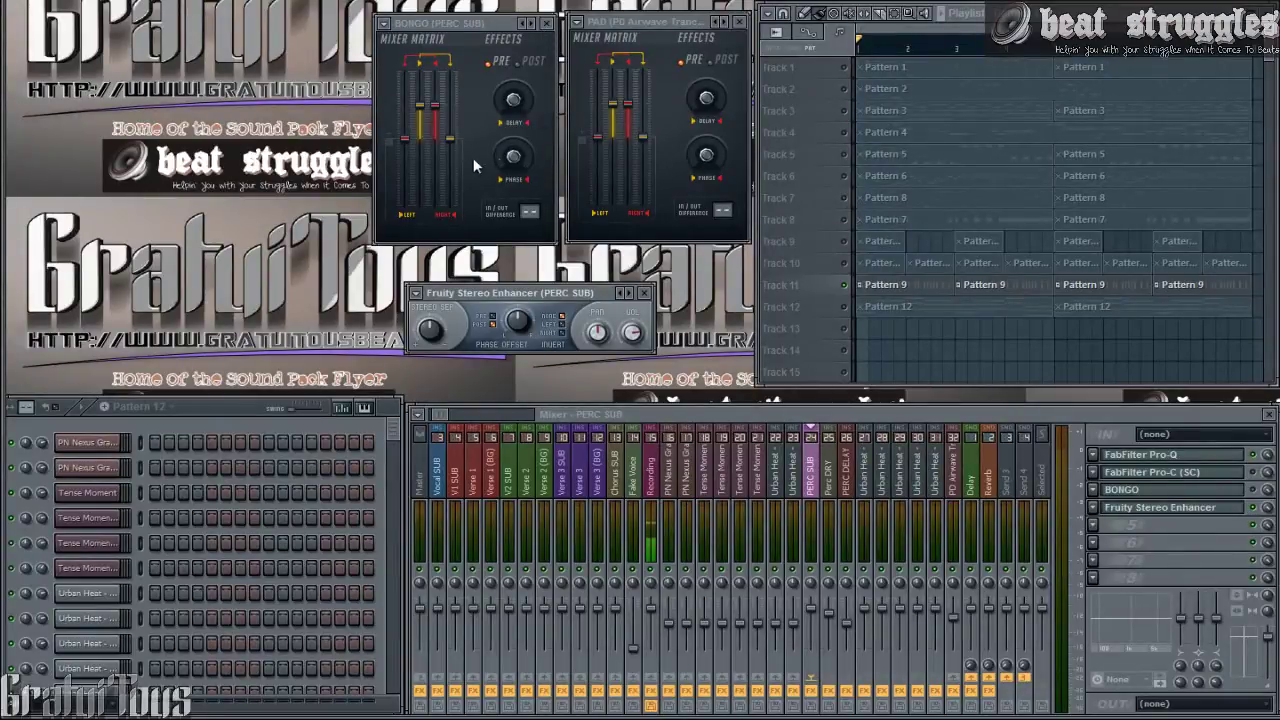
Nudge the Stereo Enhancer window aside and undo it off the PERC SUB track.
drag(555, 289, 521, 270)
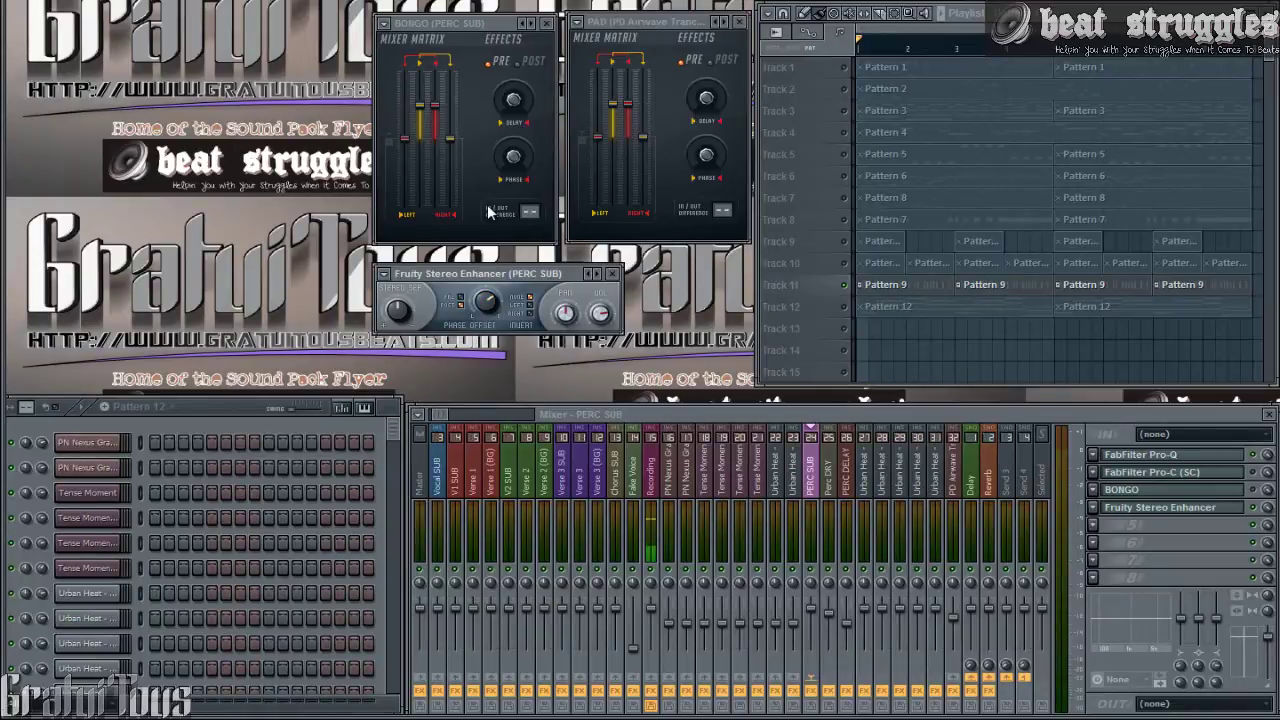
key(ctrl+z)
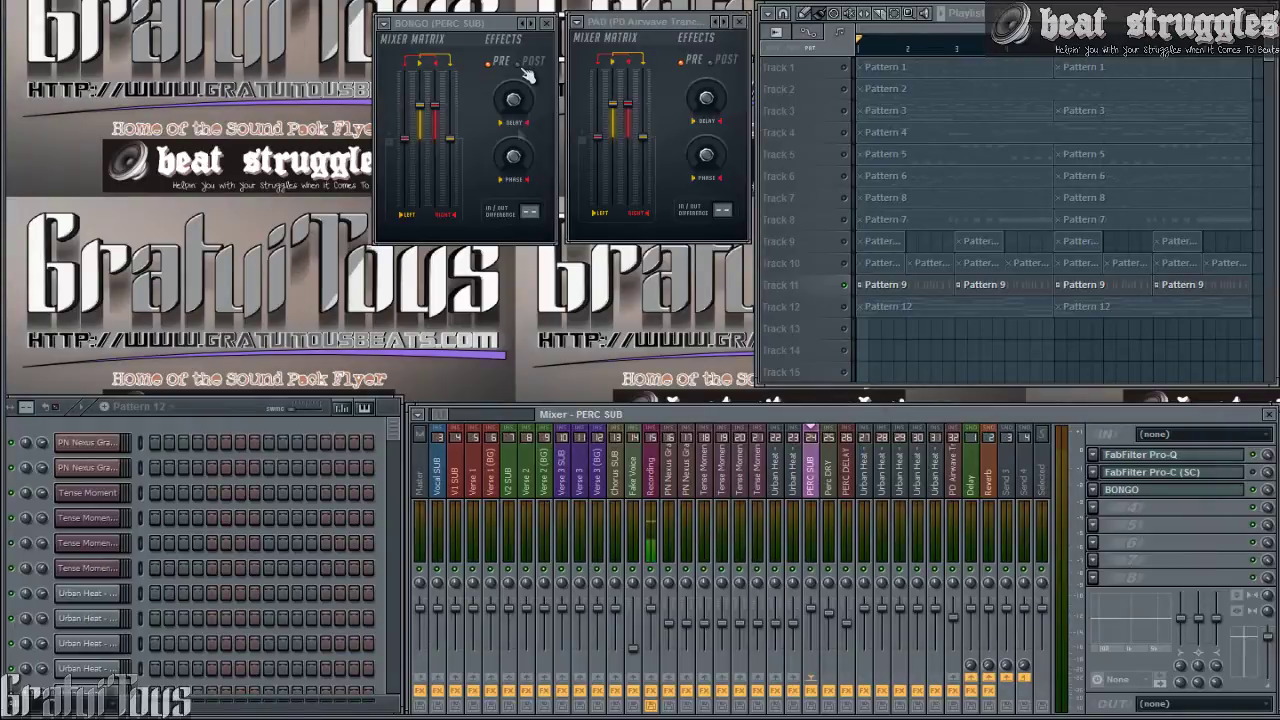
Play the song and raise the BONGO shaper's Delay, comparing it against a lower setting.
key(space)
drag(520, 90, 522, 30)
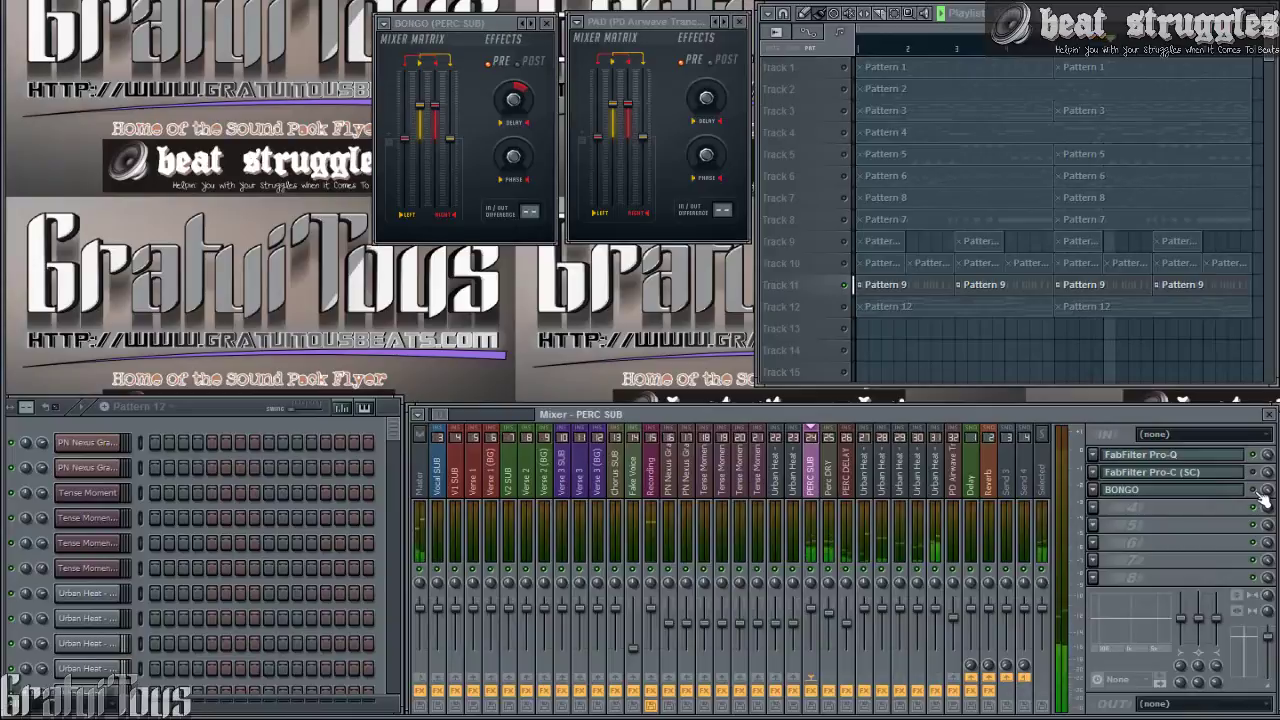
click(828, 470)
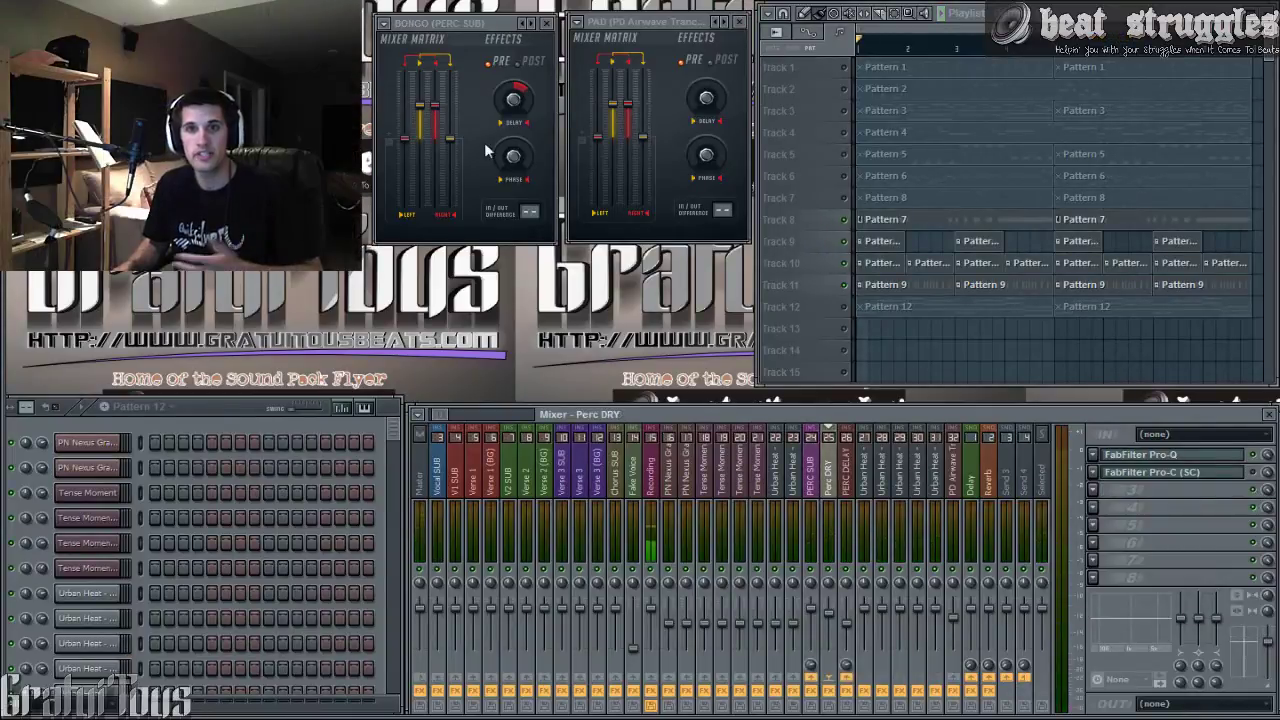
drag(513, 100, 513, 122)
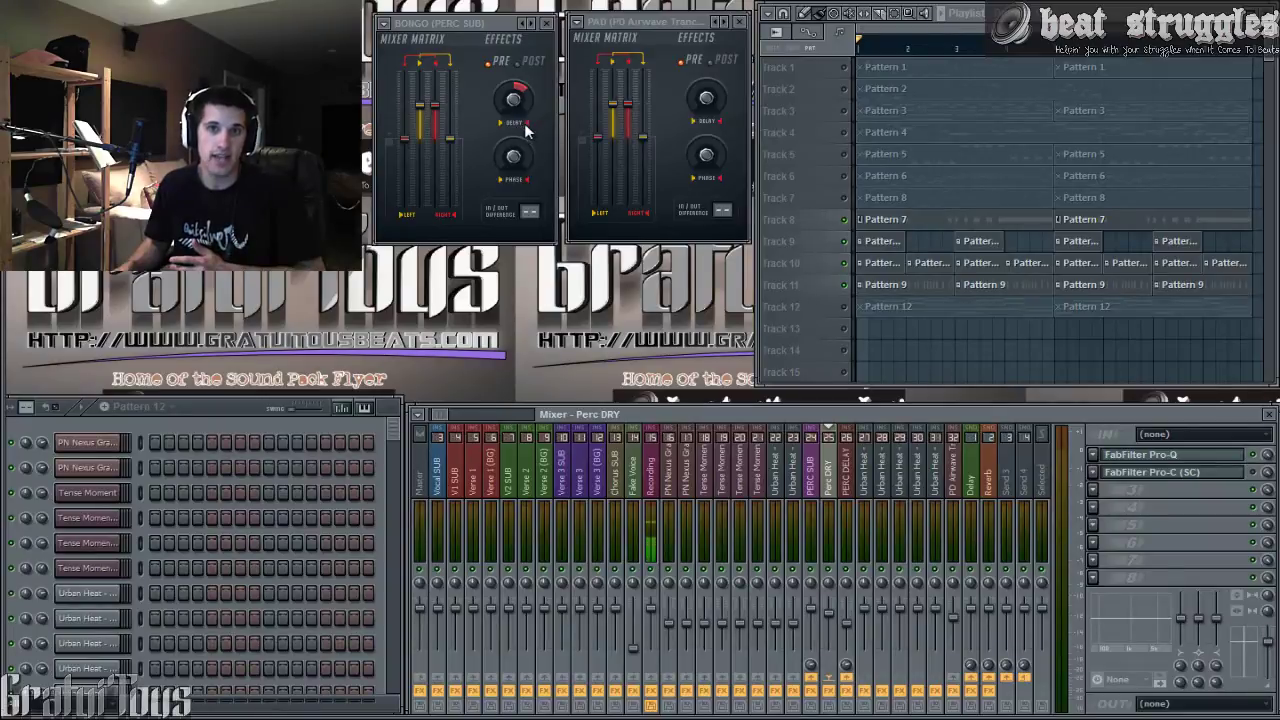
click(528, 110)
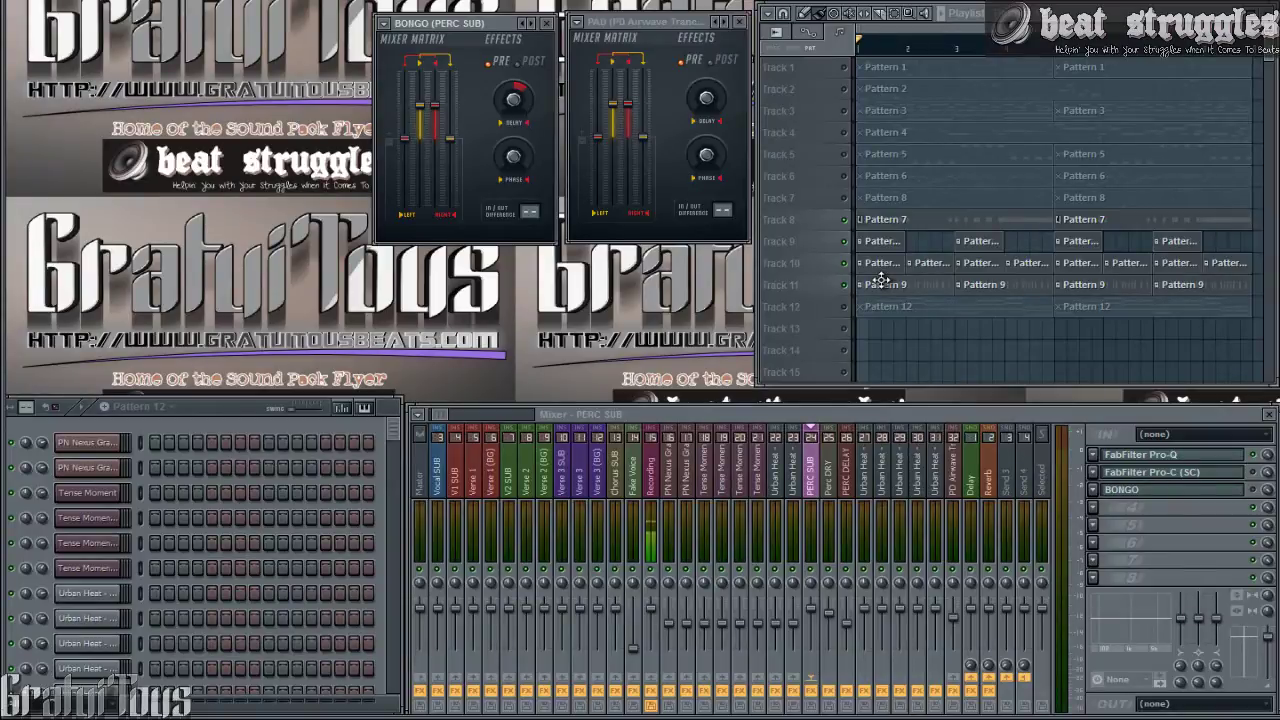
key(space)
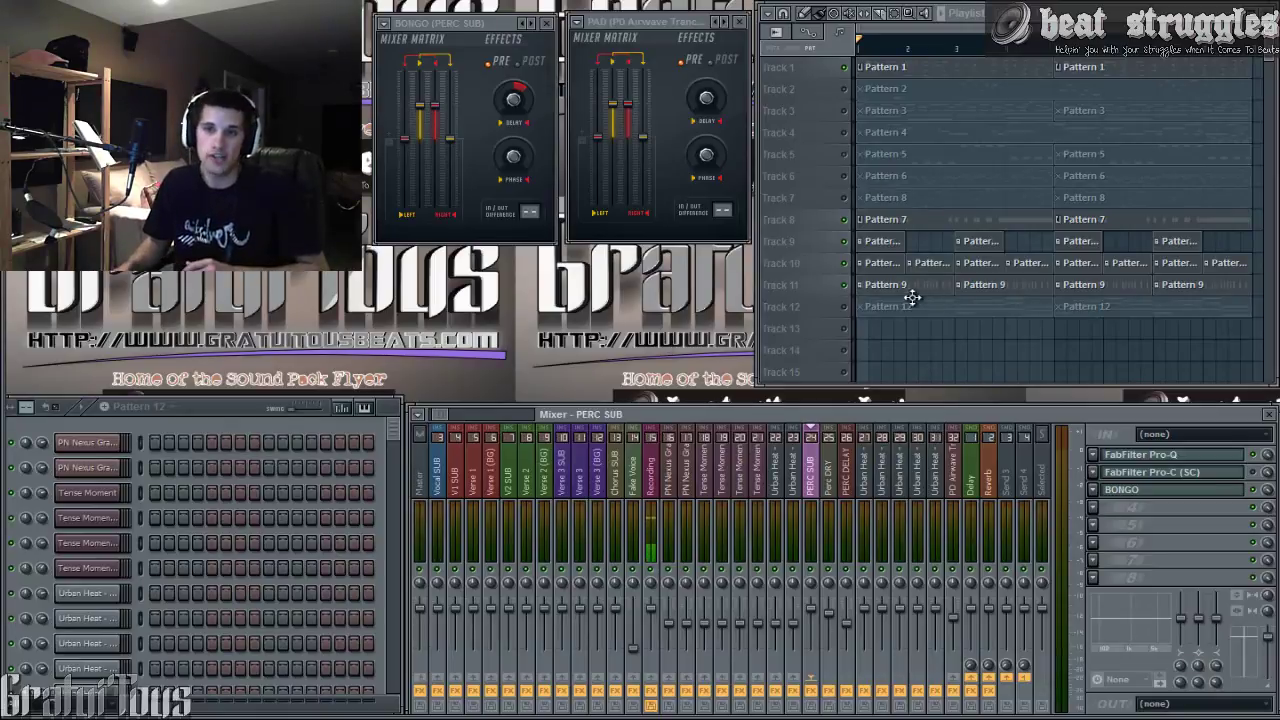
Unmute playlist Track 12 and select the PD Airwave TranceSaws 1 mixer track.
click(843, 307)
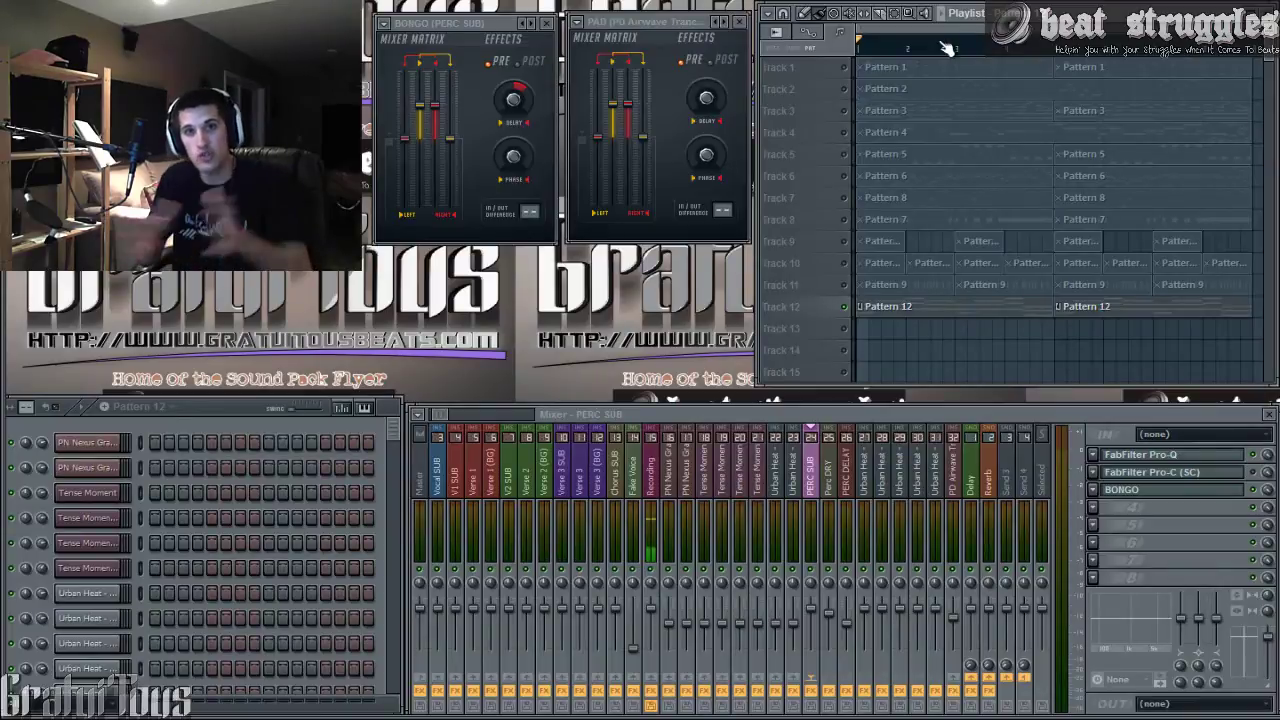
click(733, 97)
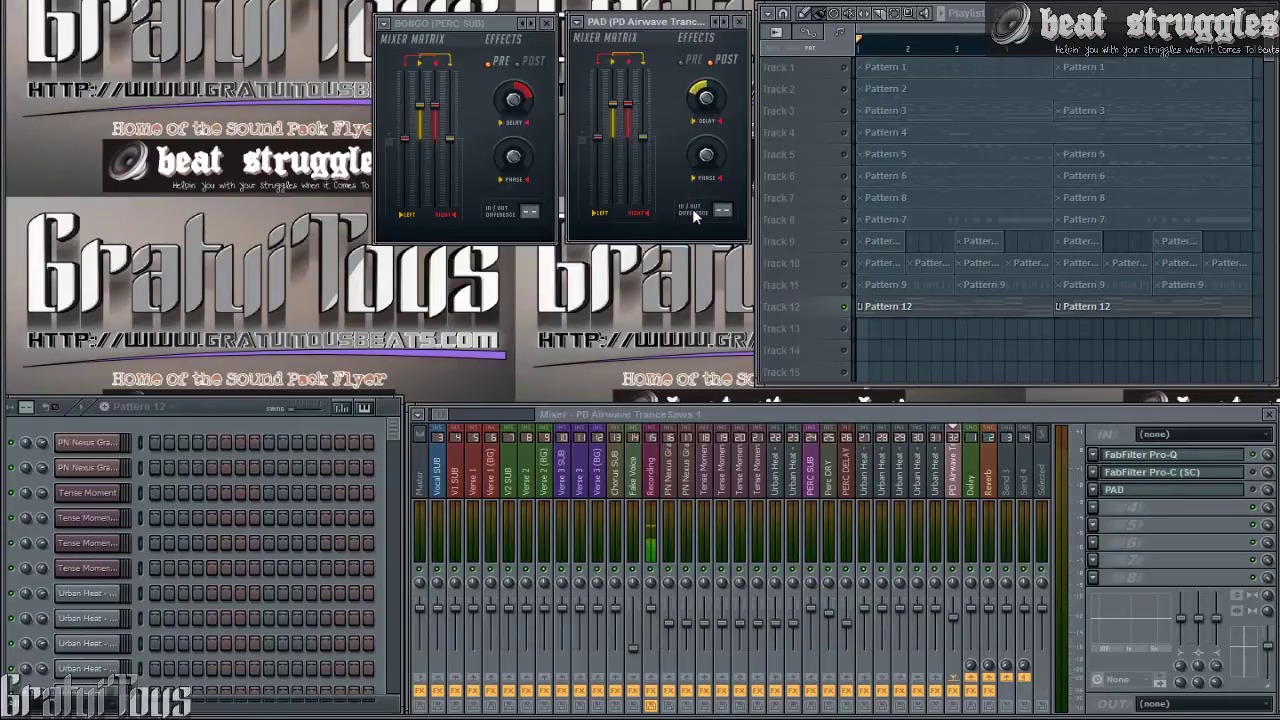
Start playback and bring the PAD shaper's settings into focus.
key(space)
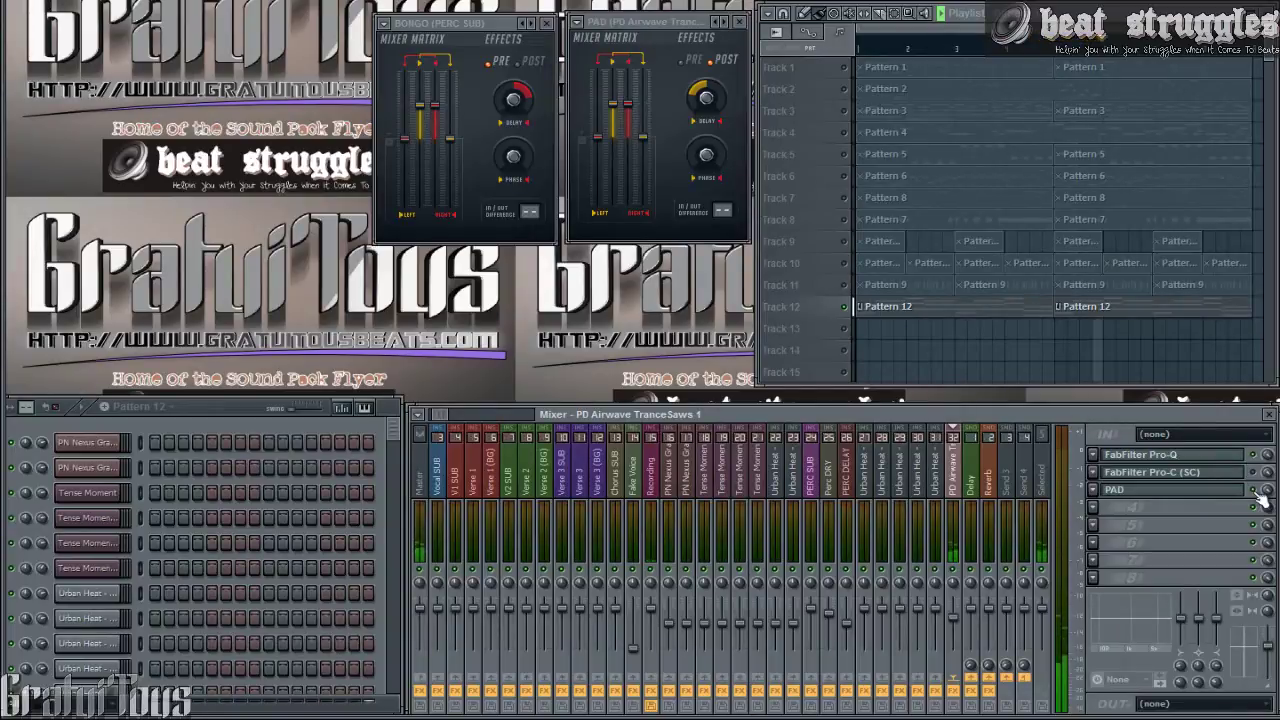
click(697, 97)
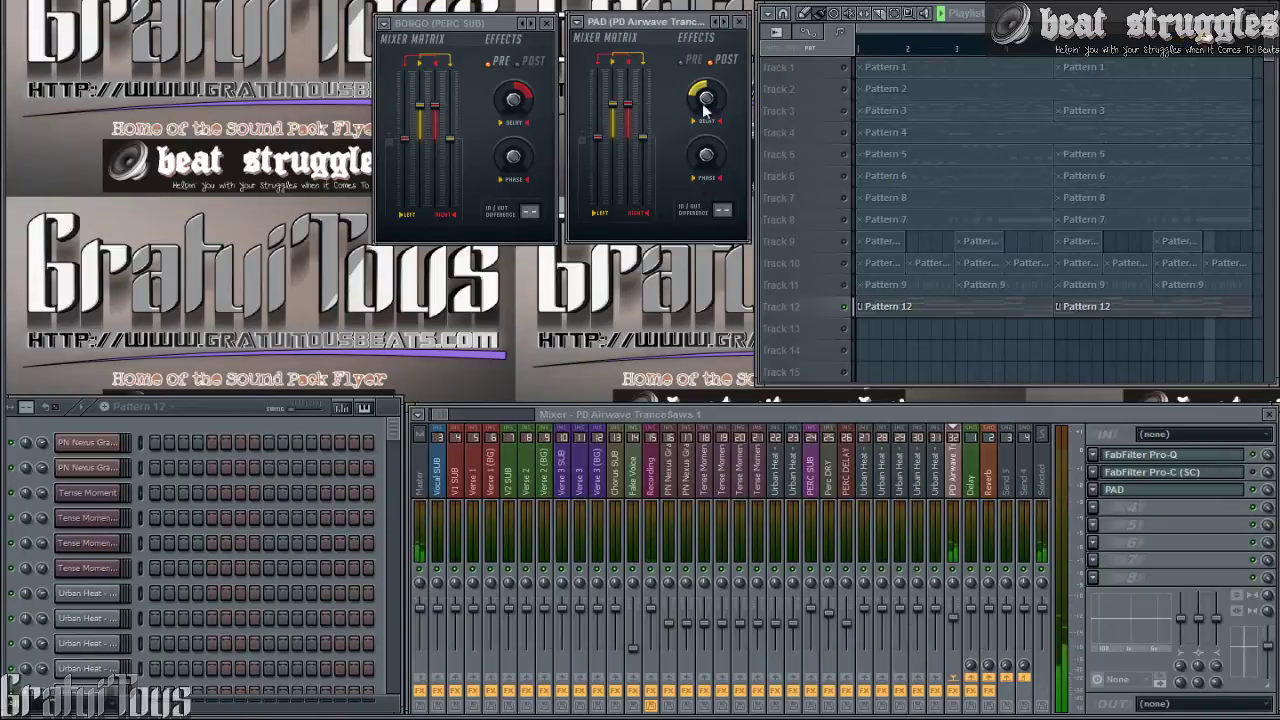
click(1260, 495)
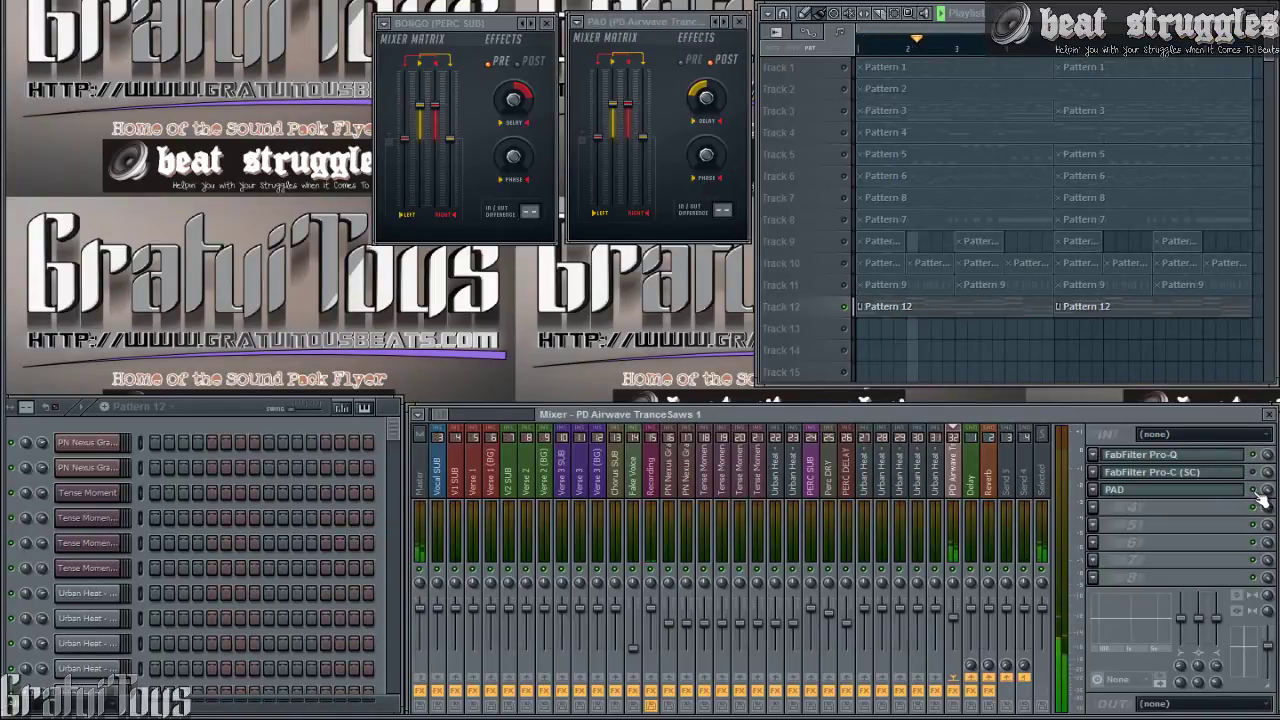
Unmute playlist Tracks 11, 10, 9, 8 and 1, then solo Track 12.
click(843, 284)
click(843, 262)
click(843, 241)
click(843, 219)
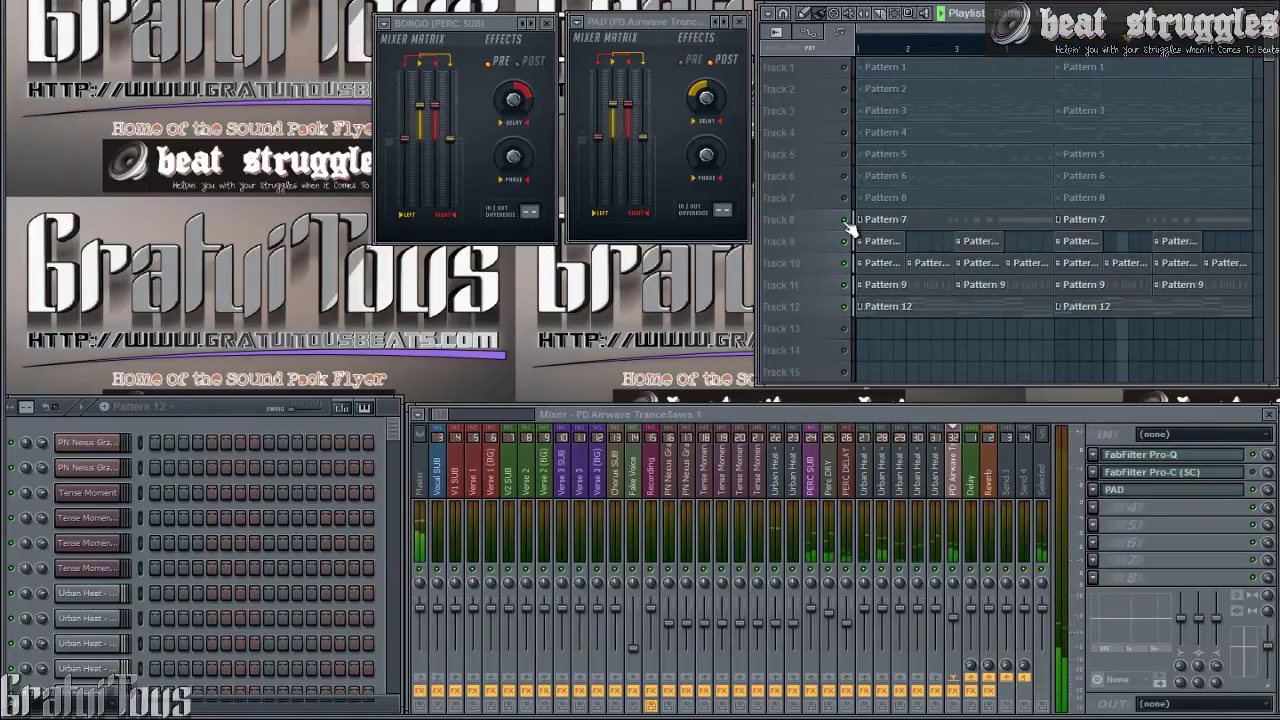
click(843, 67)
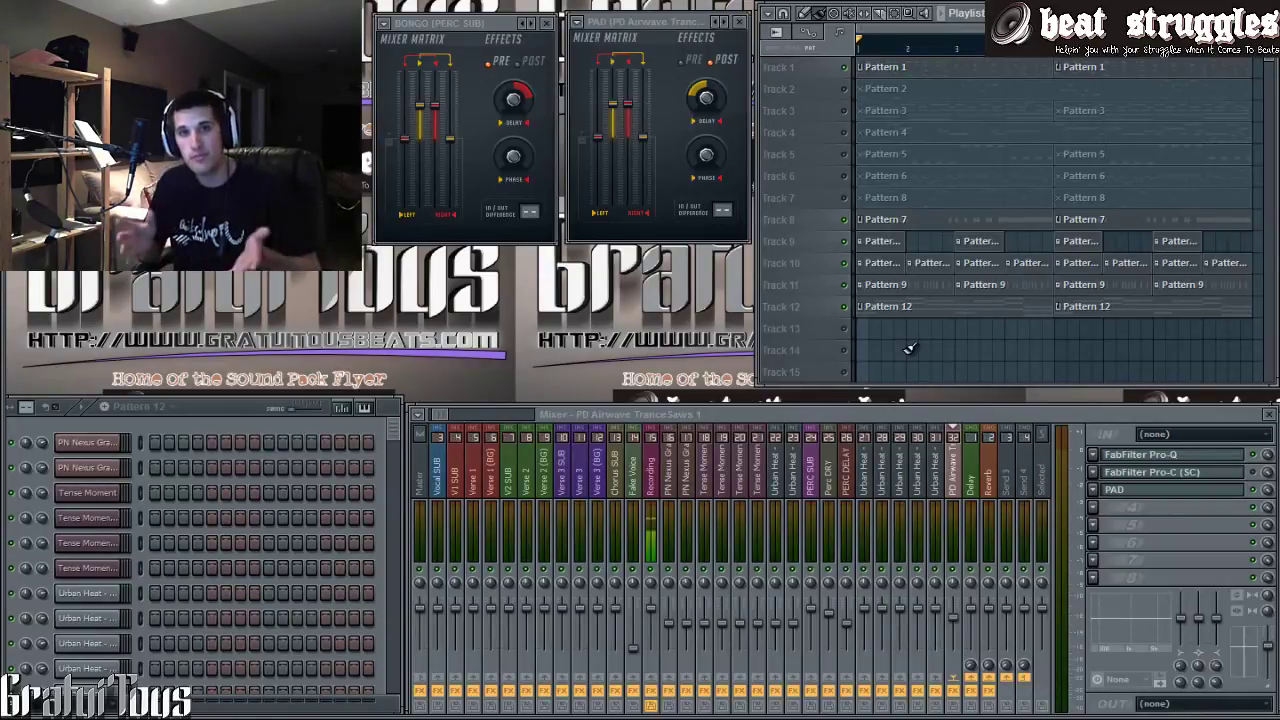
click(701, 104)
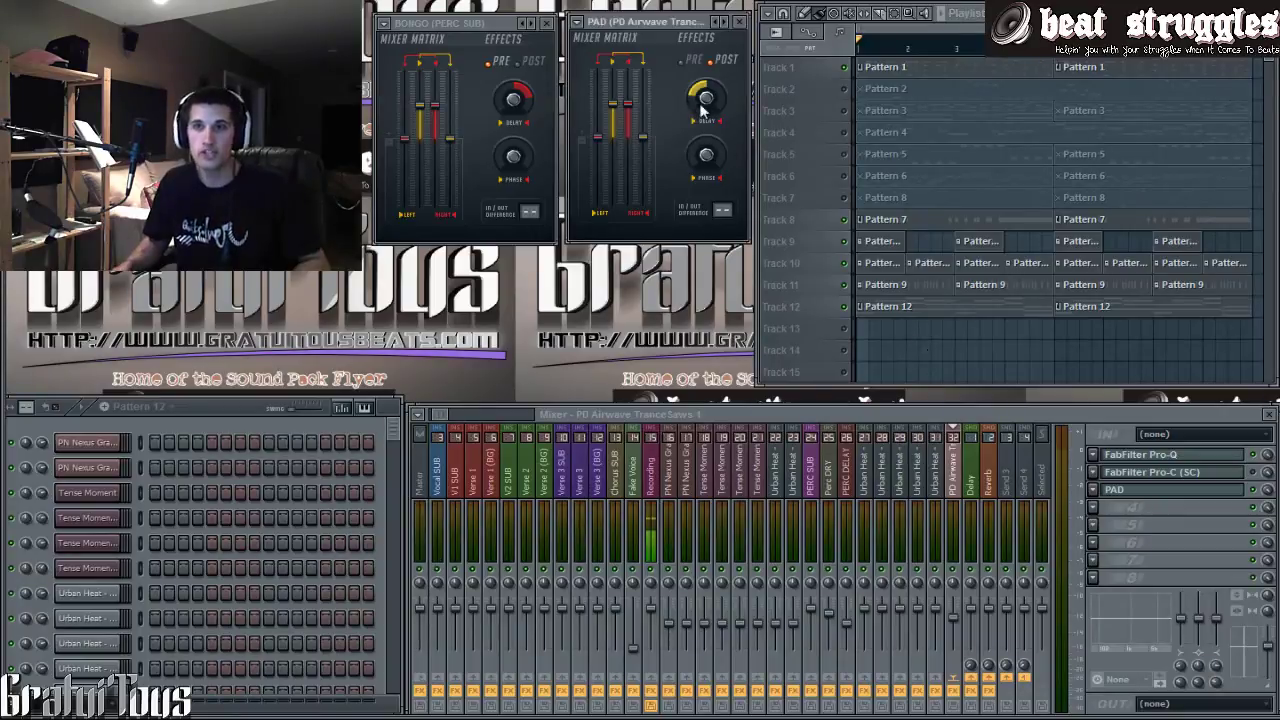
right_click(844, 307)
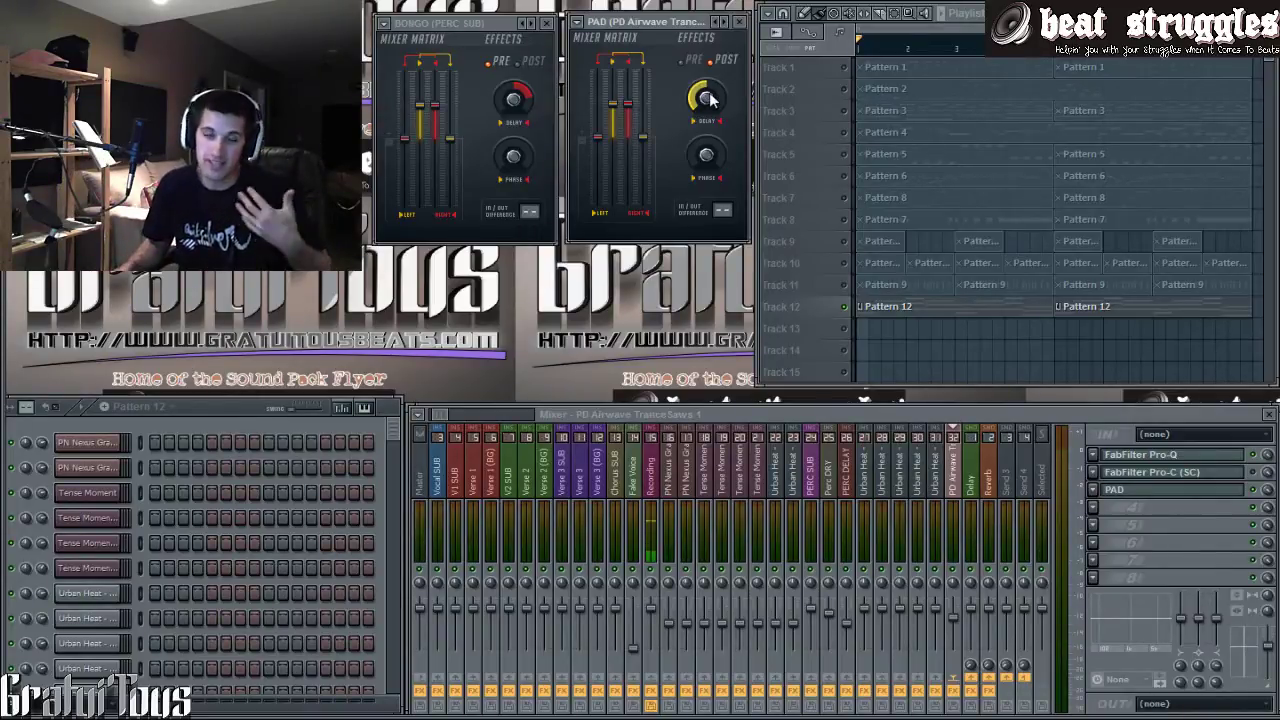
Load the Stereoize preset on the PAD Stereo Shaper.
click(724, 23)
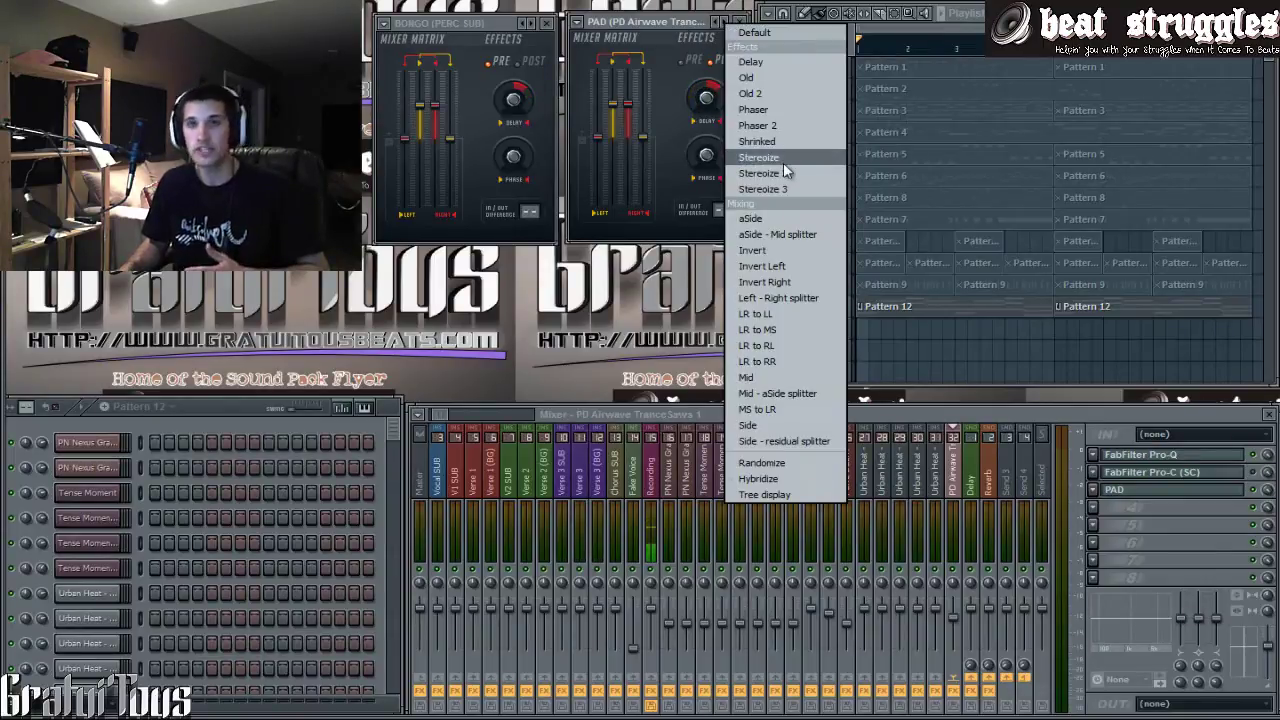
click(783, 162)
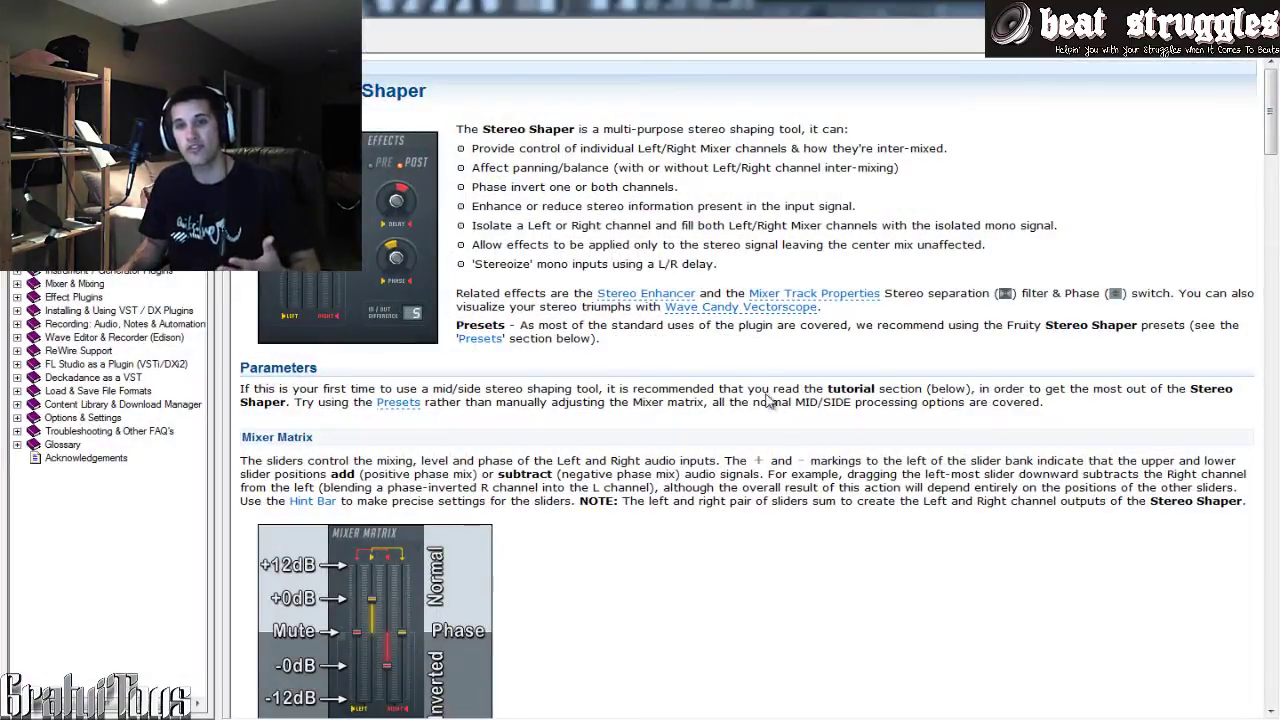
Scroll the Stereo Shaper help to the 20 to 40 ms Delay tip, highlight it, then return to the project.
scroll(757, 457, down, 3)
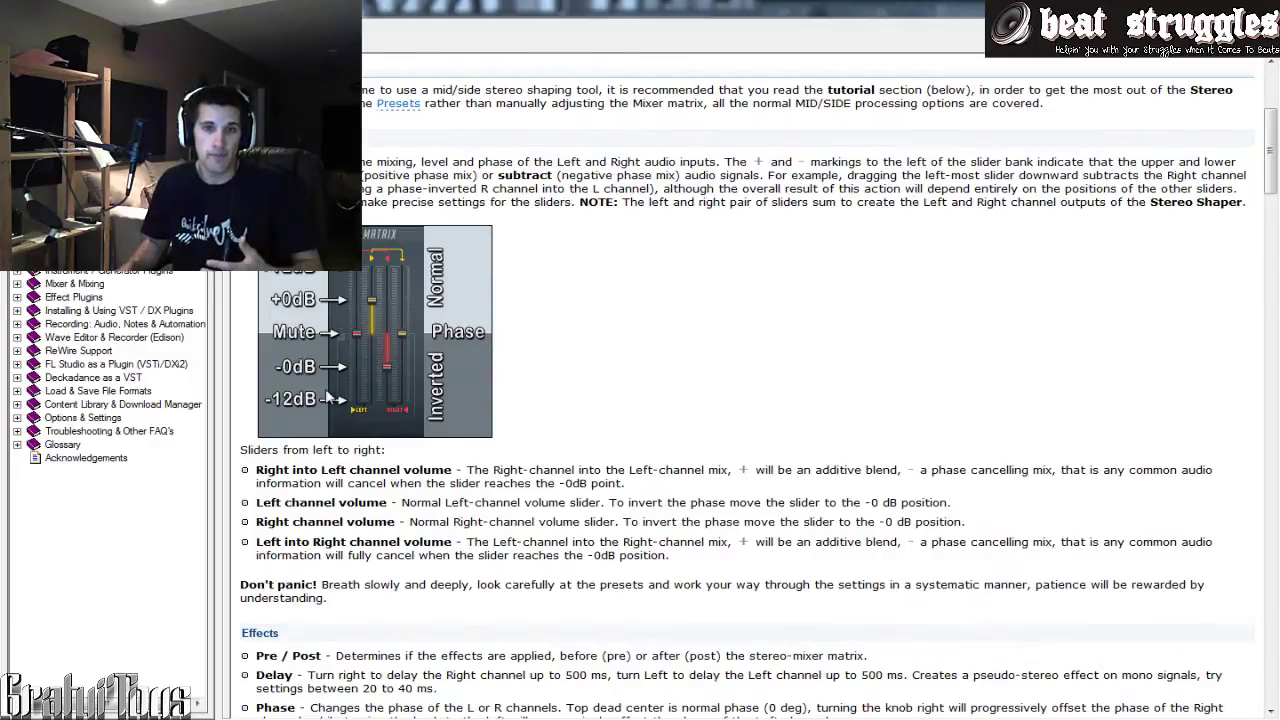
scroll(350, 343, down, 5)
scroll(369, 590, up, 4)
drag(364, 590, 421, 589)
click(450, 592)
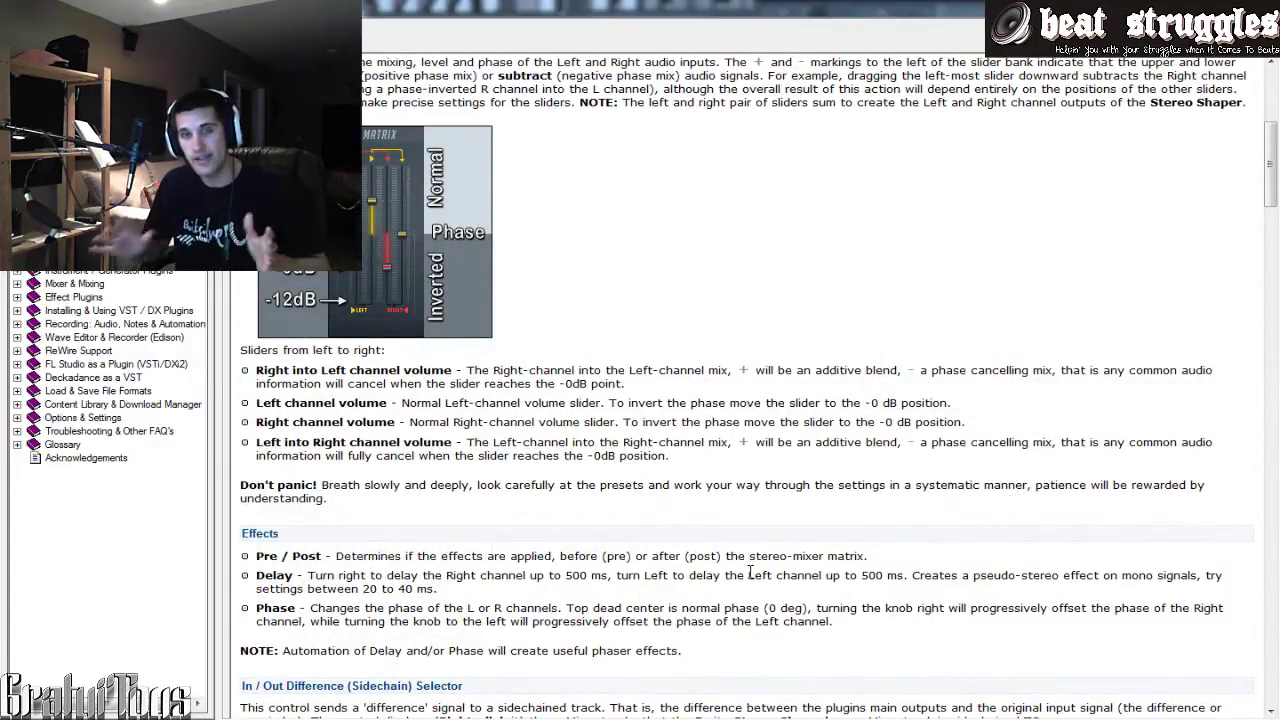
scroll(940, 347, up, 4)
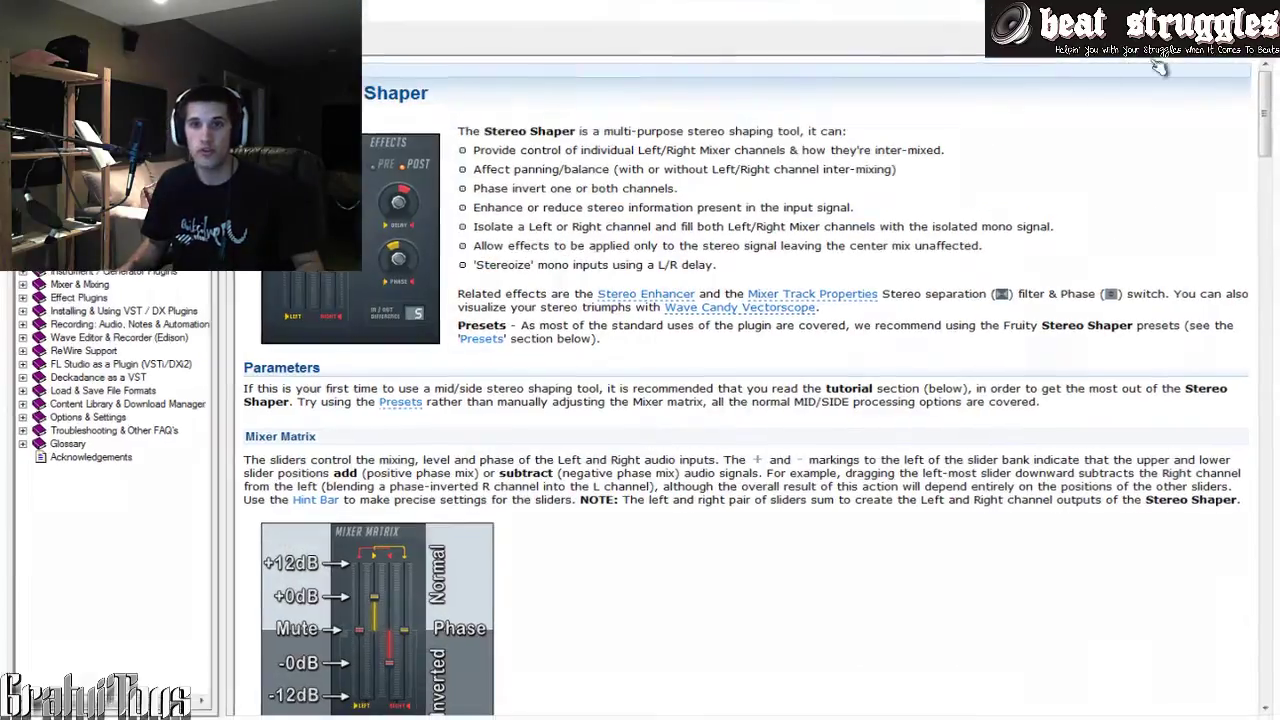
key(alt+Tab)
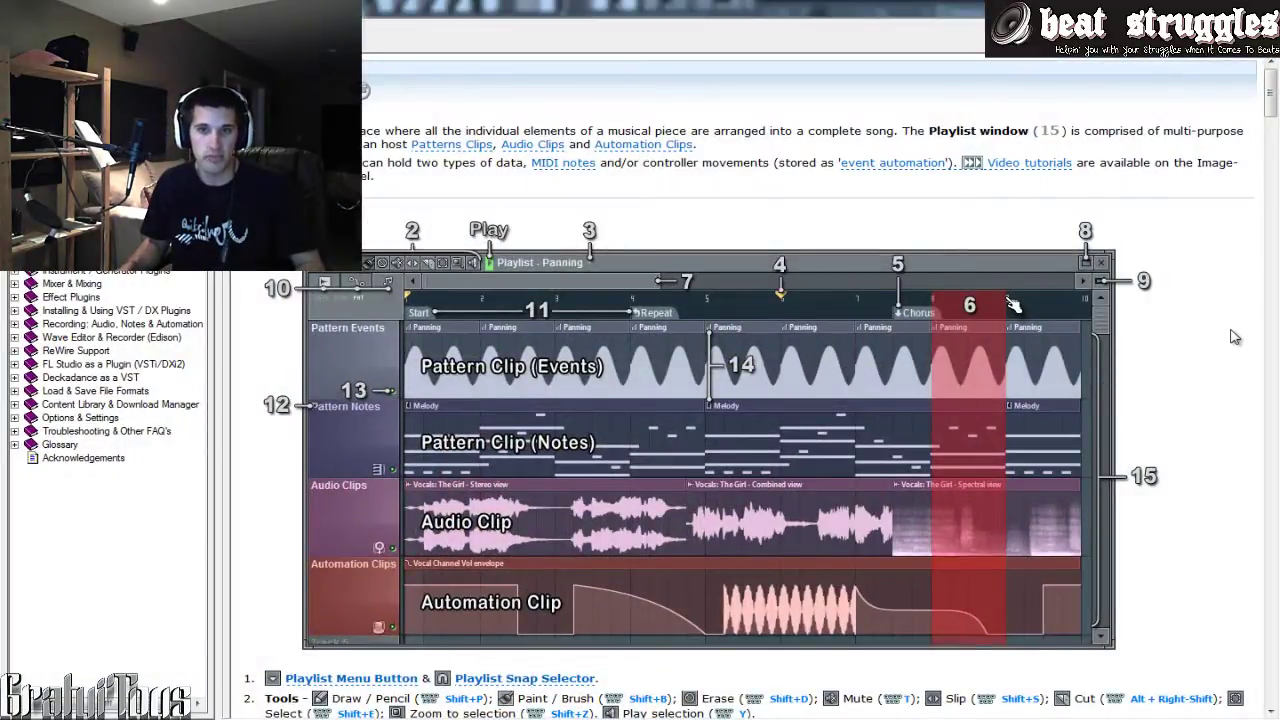
scroll(1235, 337, down, 5)
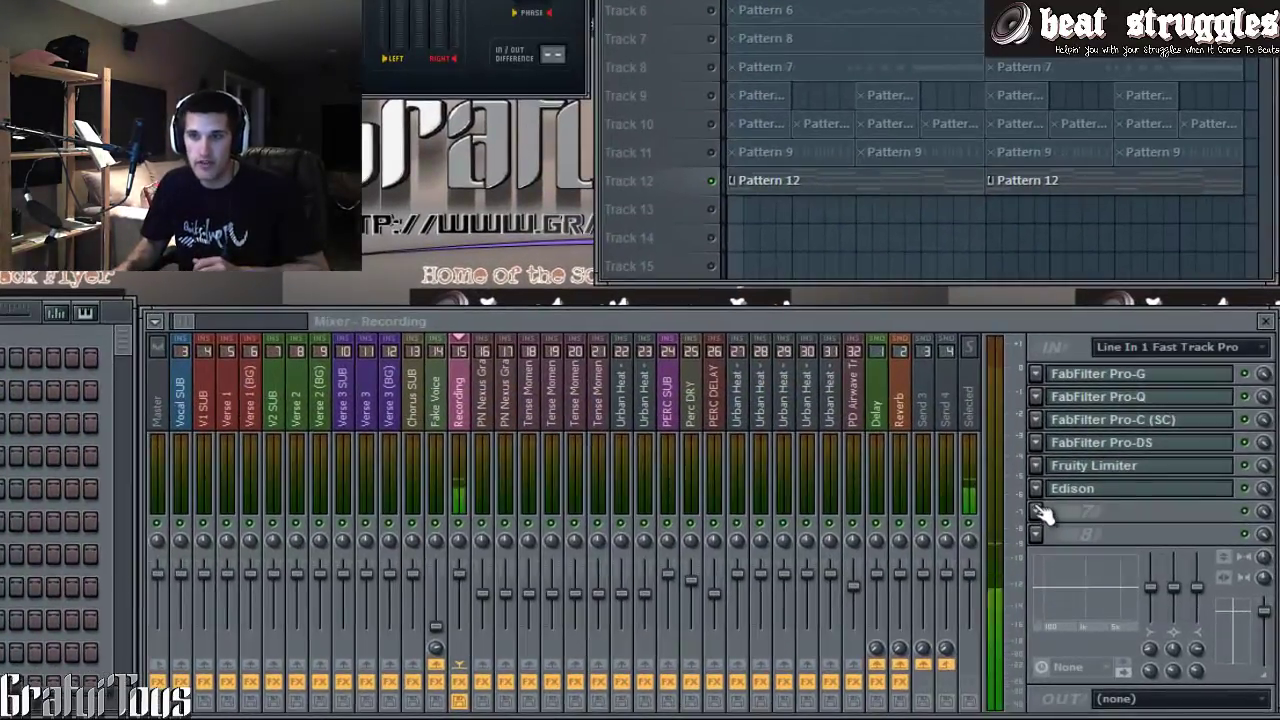
Dismiss an FX slot's plugin list unused and reselect the PD Airwave TranceSaws 1 track.
click(1065, 413)
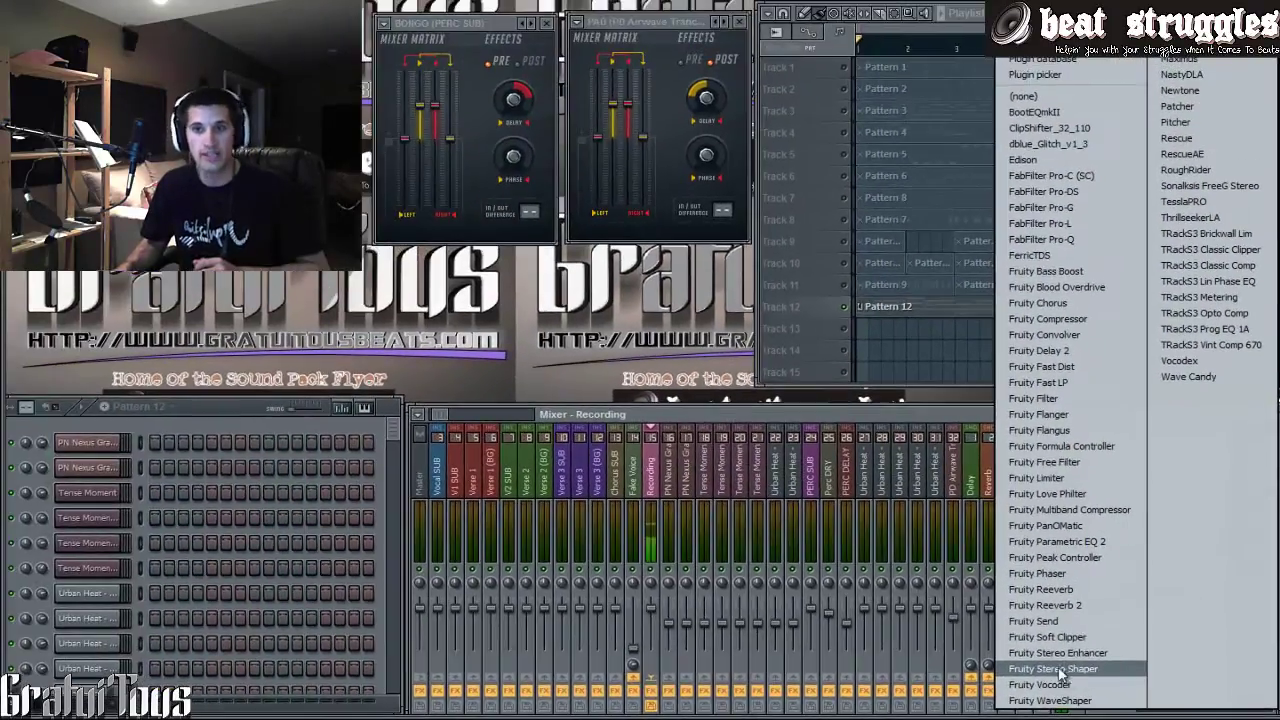
click(657, 240)
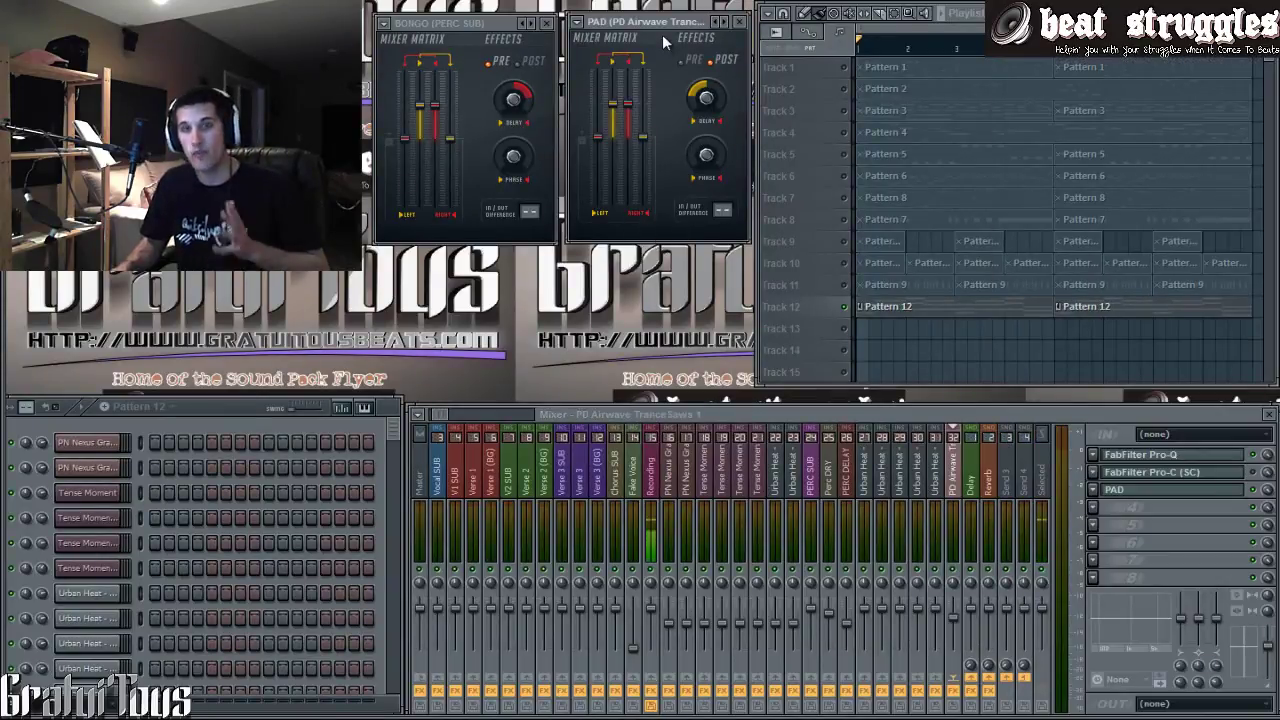